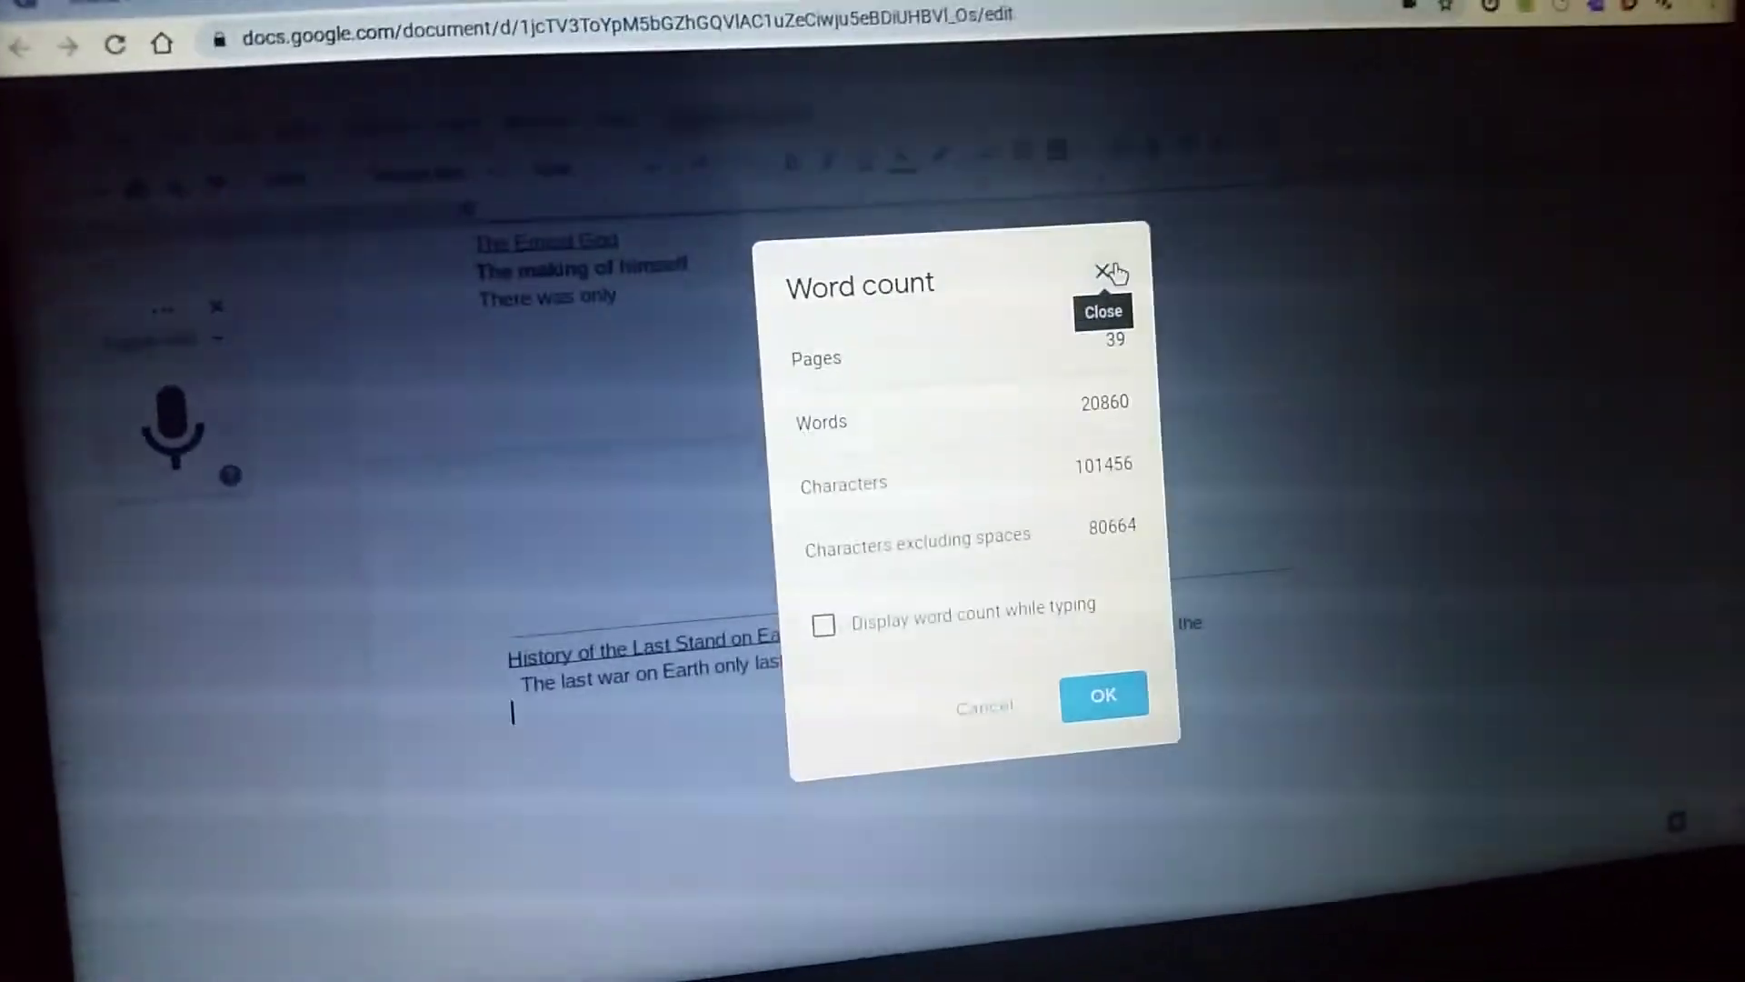
# Close the Word count dialog showing 39 pages and 20,860 words.
pyautogui.click(1084, 266)
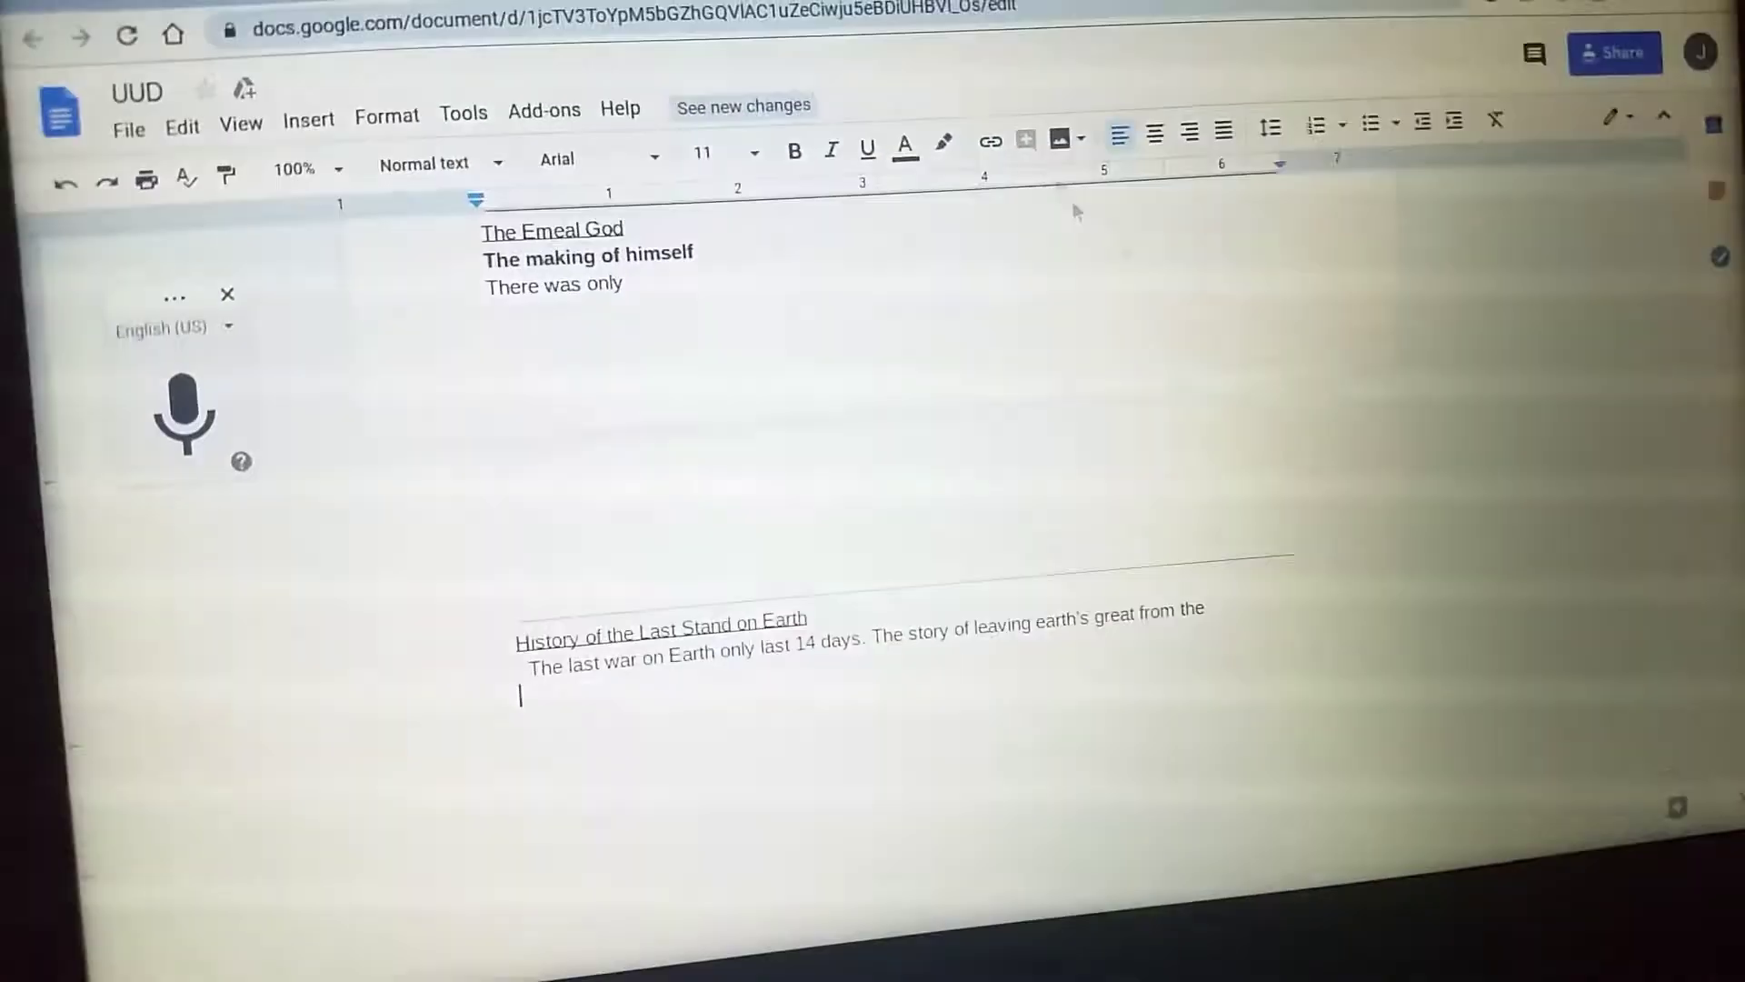